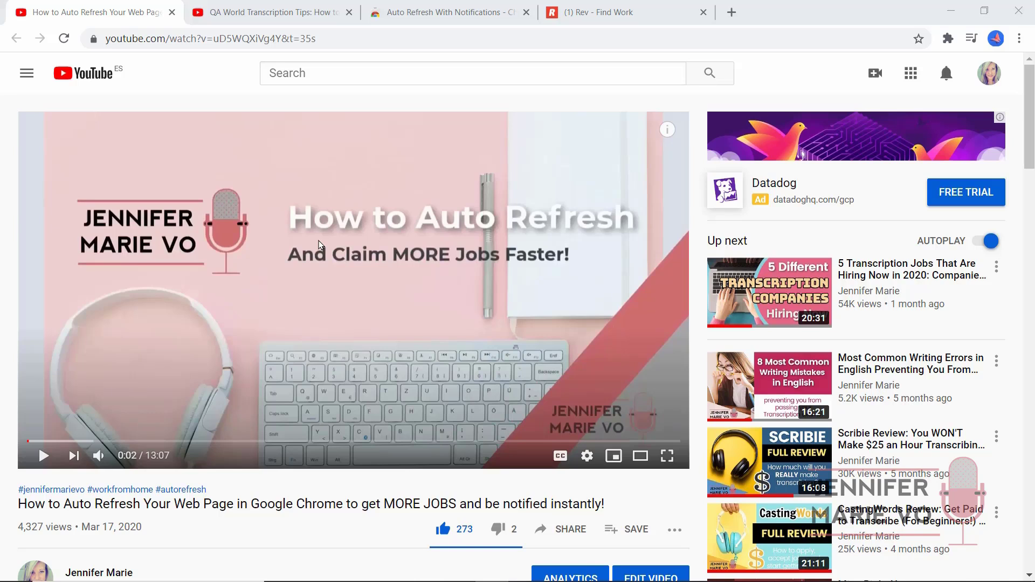
- Switch to the QA World Transcription Tips video tab
click(337, 11)
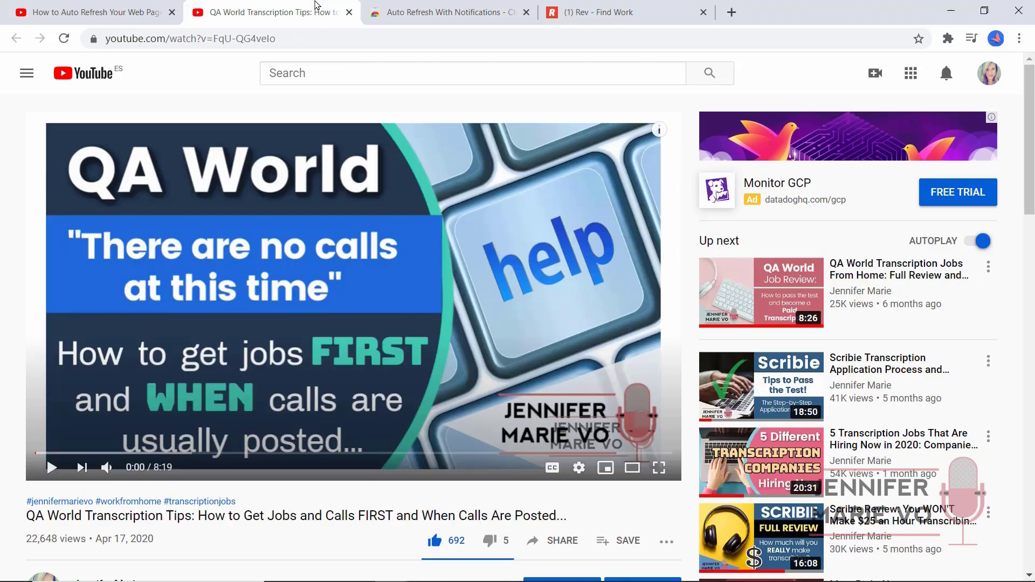
- Go to the Auto Refresh With Notifications Chrome Web Store listing
click(445, 10)
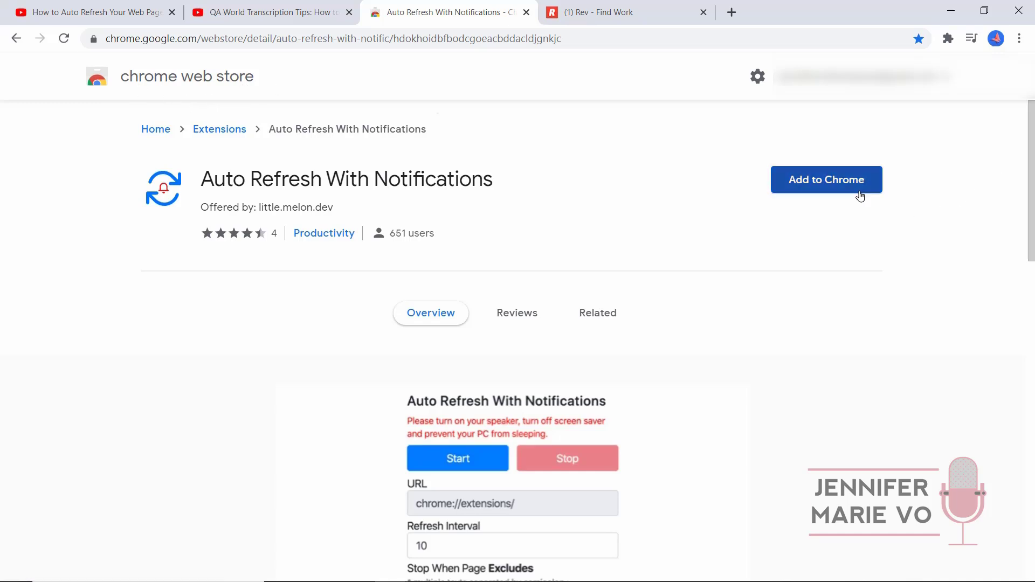
- Add Auto Refresh With Notifications to Chrome and dismiss the added notice
click(839, 191)
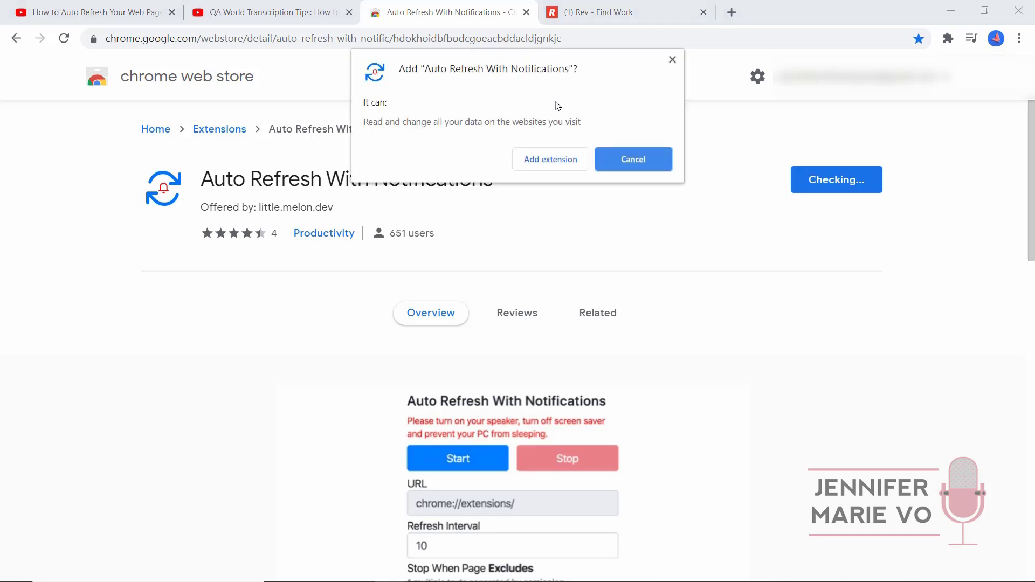
click(554, 162)
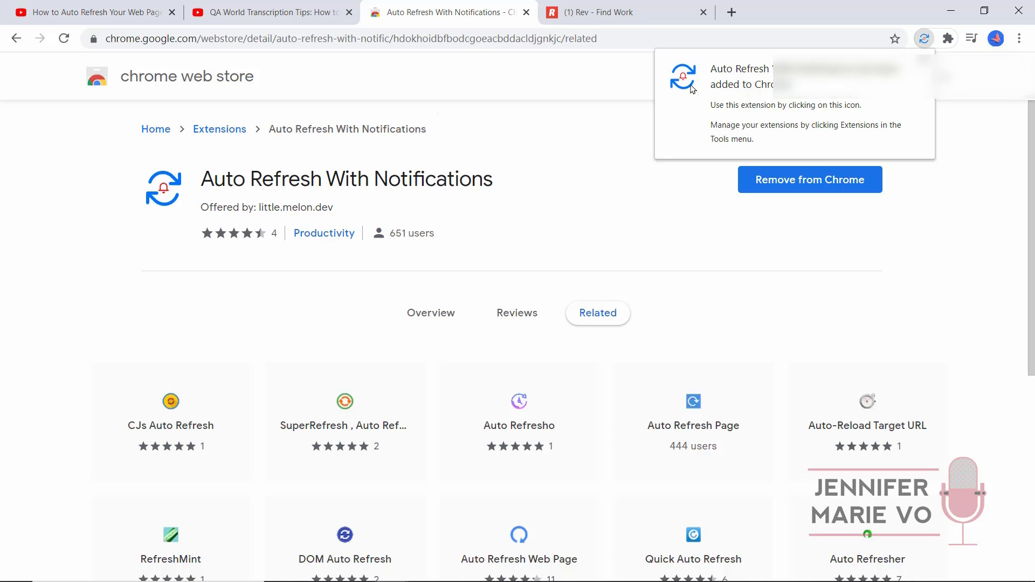
click(923, 59)
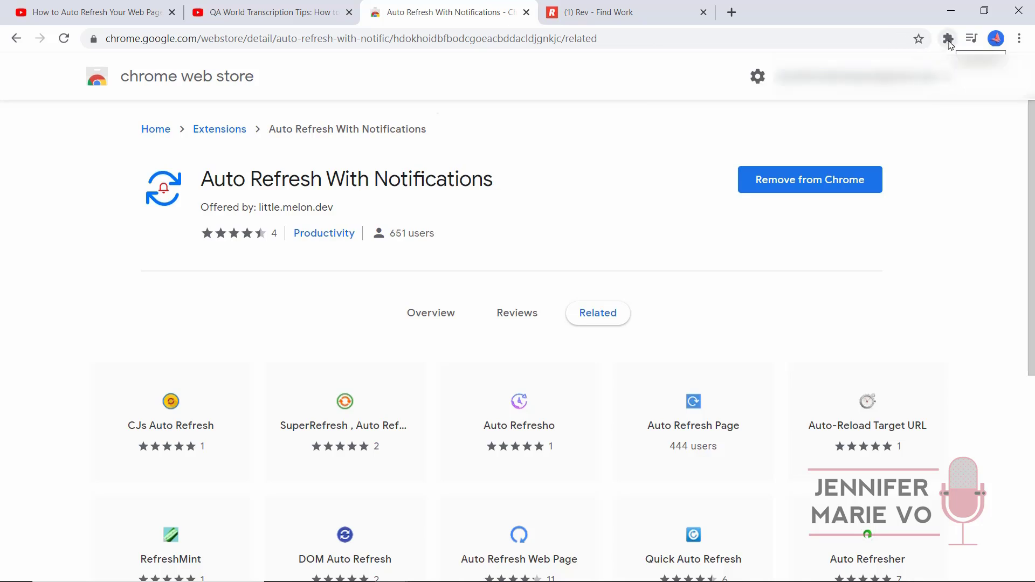
- Pin the extension to the toolbar, then switch to the Rev Find Work tab
click(948, 39)
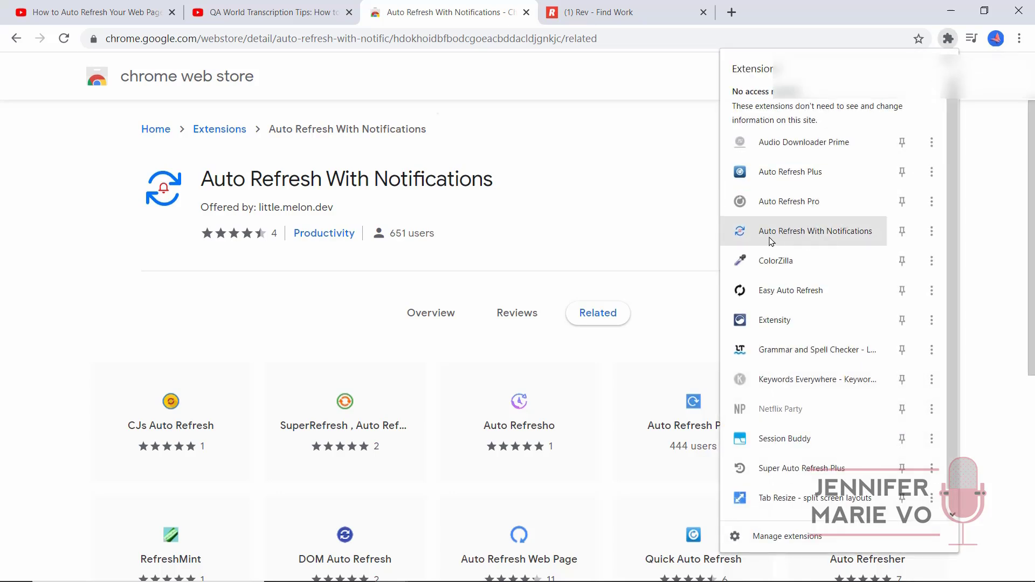
click(902, 232)
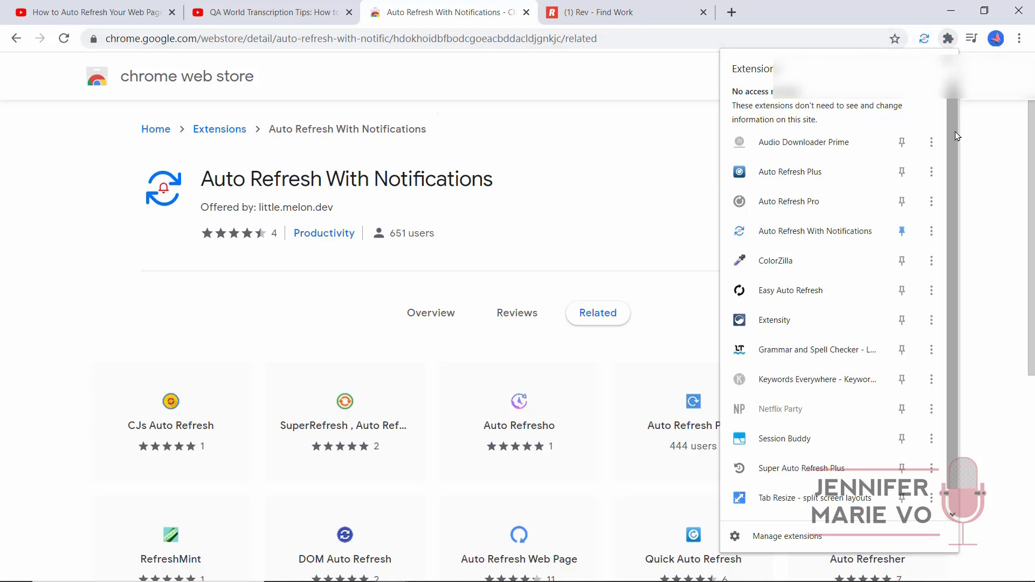
click(970, 167)
click(607, 22)
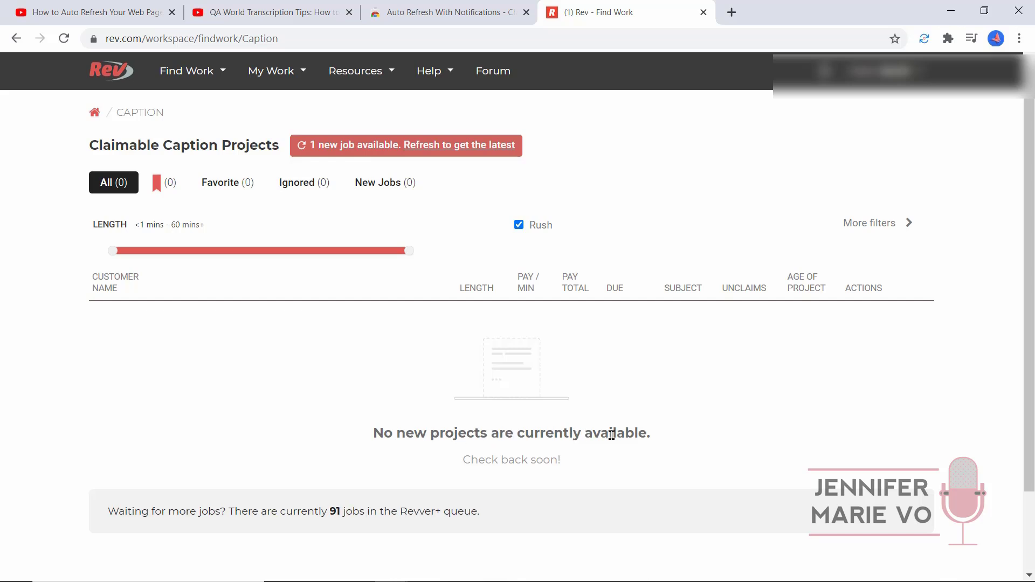
- Copy the phrase 'No new projects' from Rev's empty Find Work list
click(259, 12)
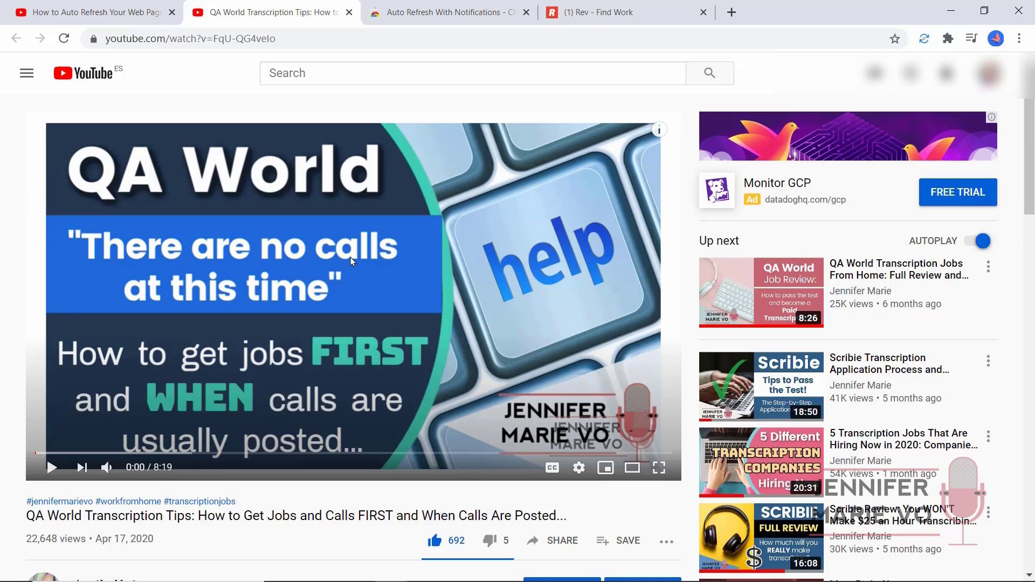
click(631, 9)
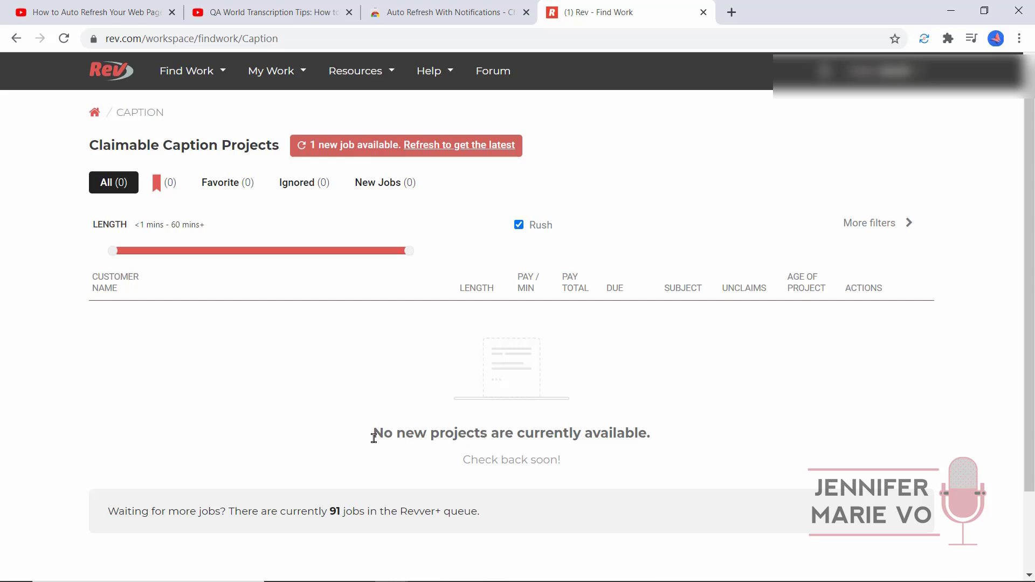
drag(374, 438, 467, 438)
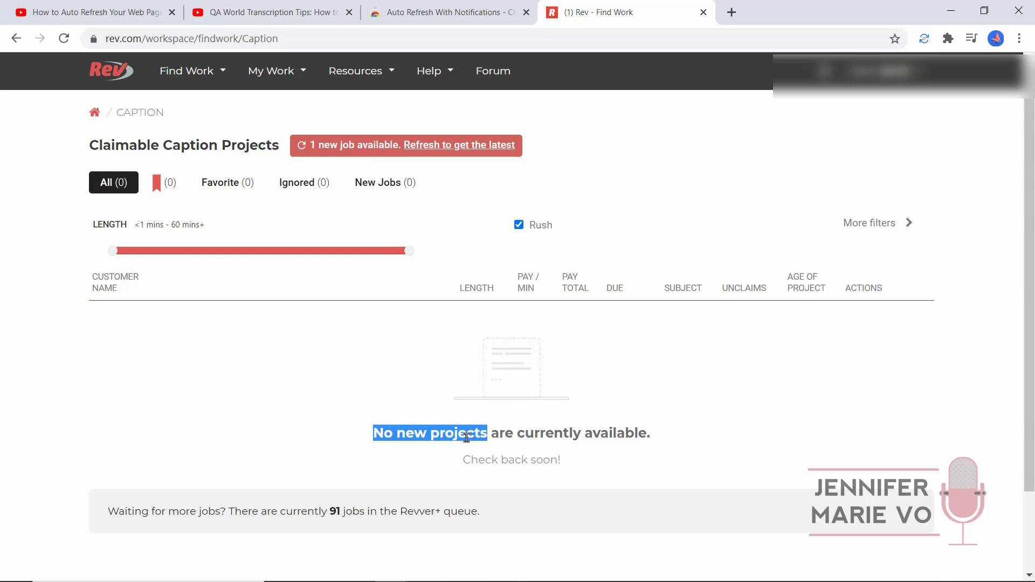
right_click(467, 438)
click(530, 298)
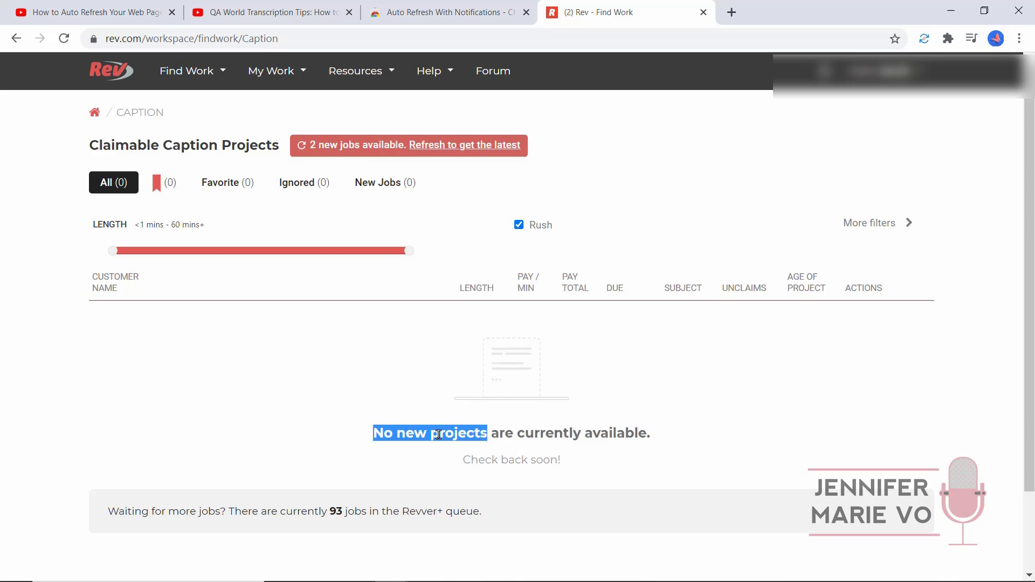
click(470, 434)
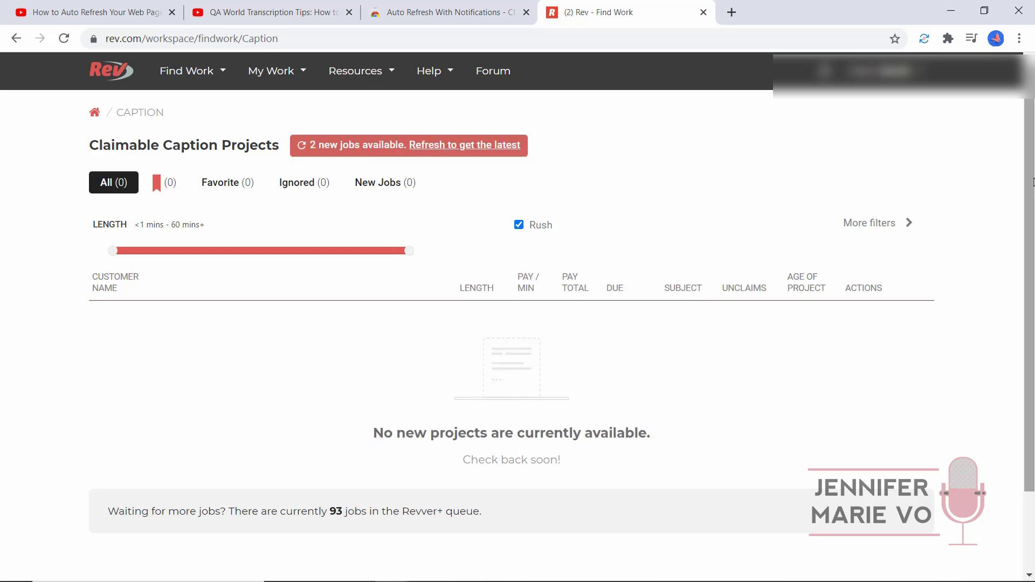
- In the extension settings, set the refresh interval to 5
click(924, 38)
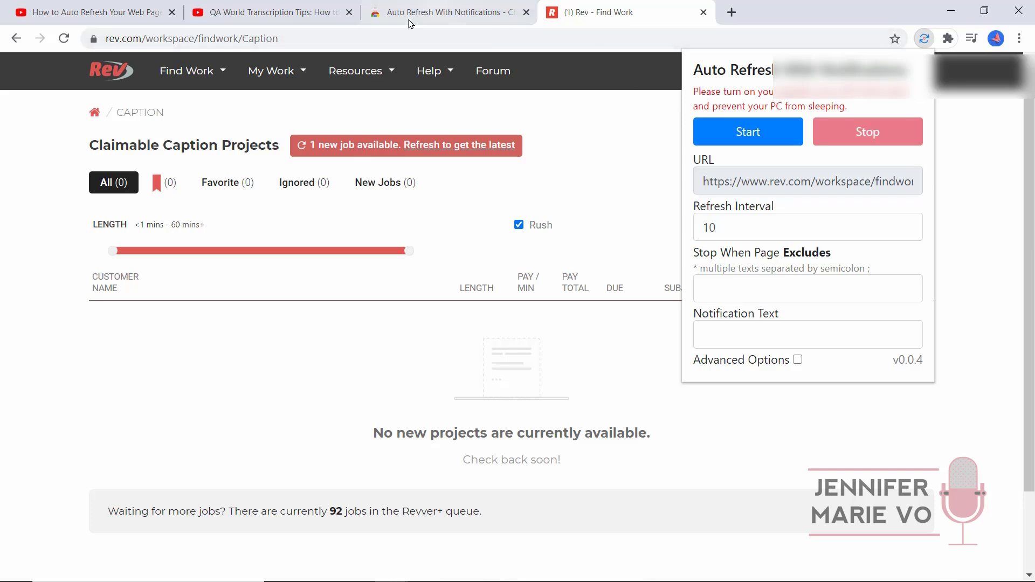
click(768, 229)
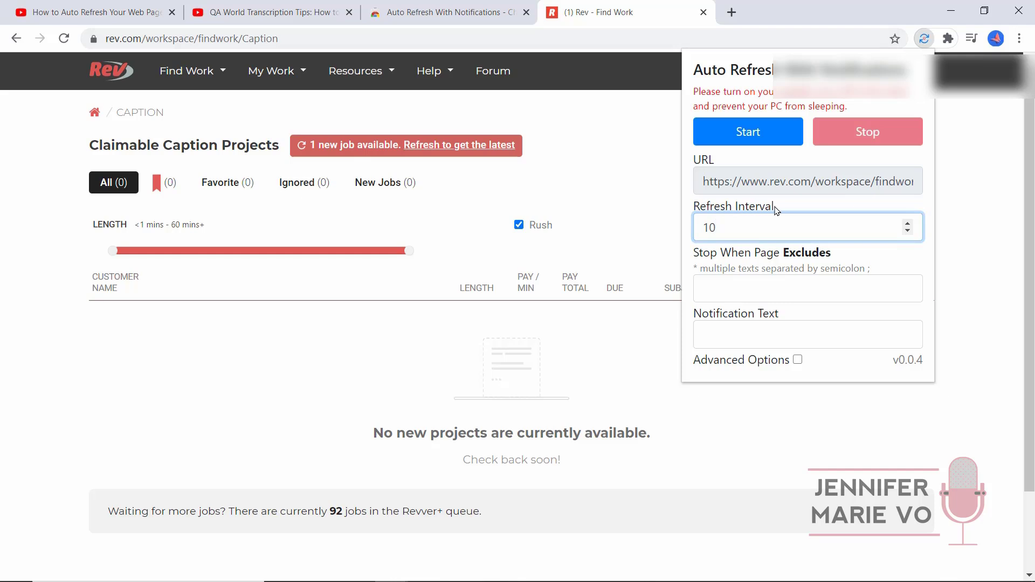
click(908, 231)
click(908, 231)
click(908, 231)
click(908, 231)
click(908, 231)
click(908, 232)
click(908, 232)
click(908, 226)
- Set Stop When Page Excludes to 'No new projects' and notification text to 'JOBS AVAILABLE'
click(775, 287)
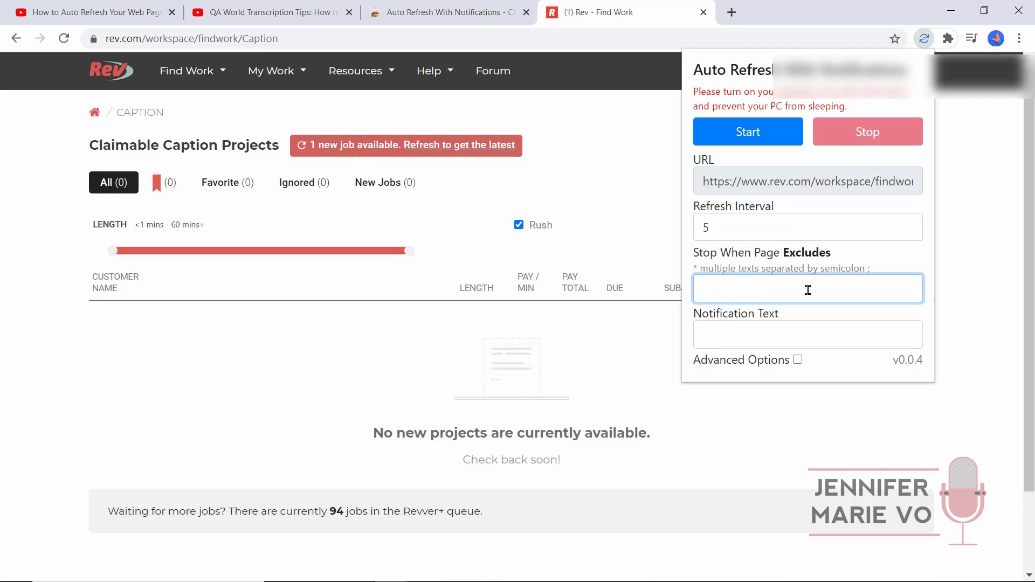
right_click(788, 289)
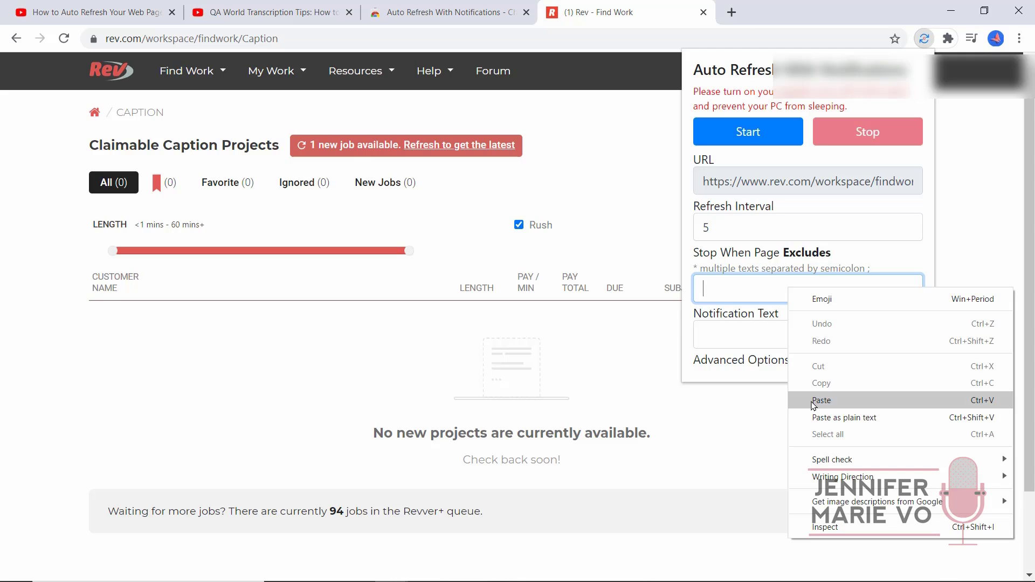
click(815, 401)
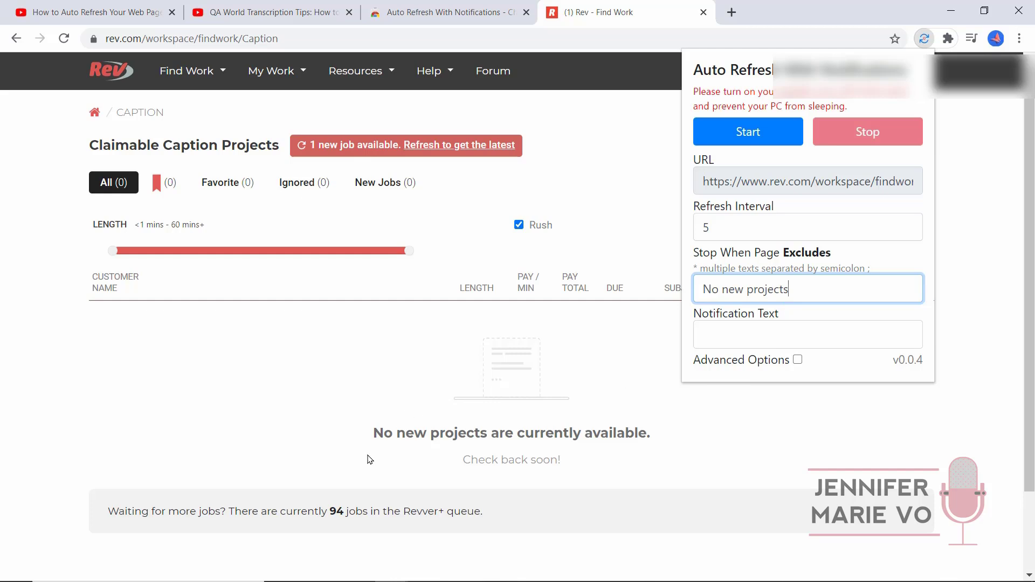
click(752, 338)
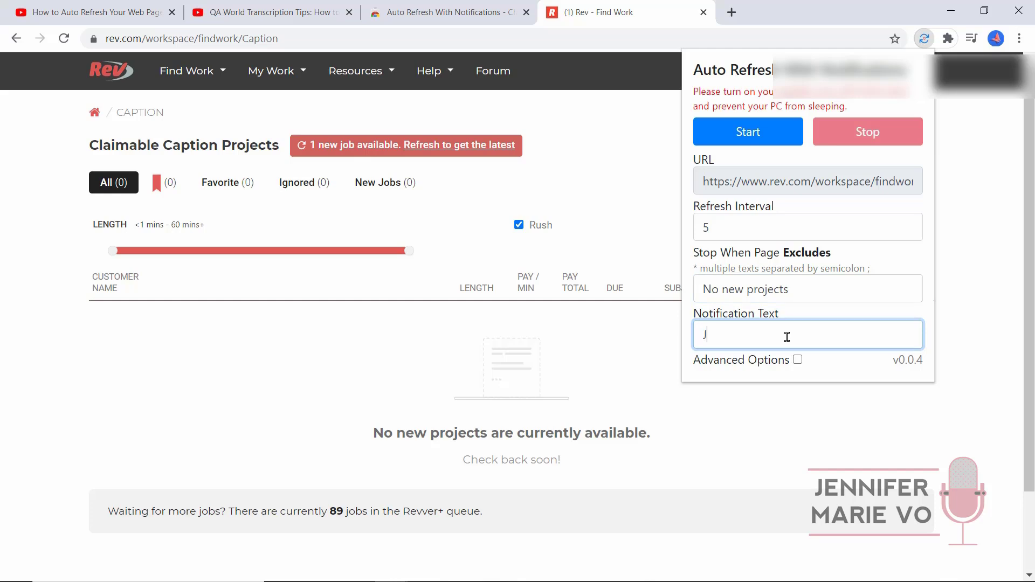
text(JOBS AVAILABLE)
- Enable advanced options and open the notification voice list
click(798, 361)
drag(926, 349, 932, 381)
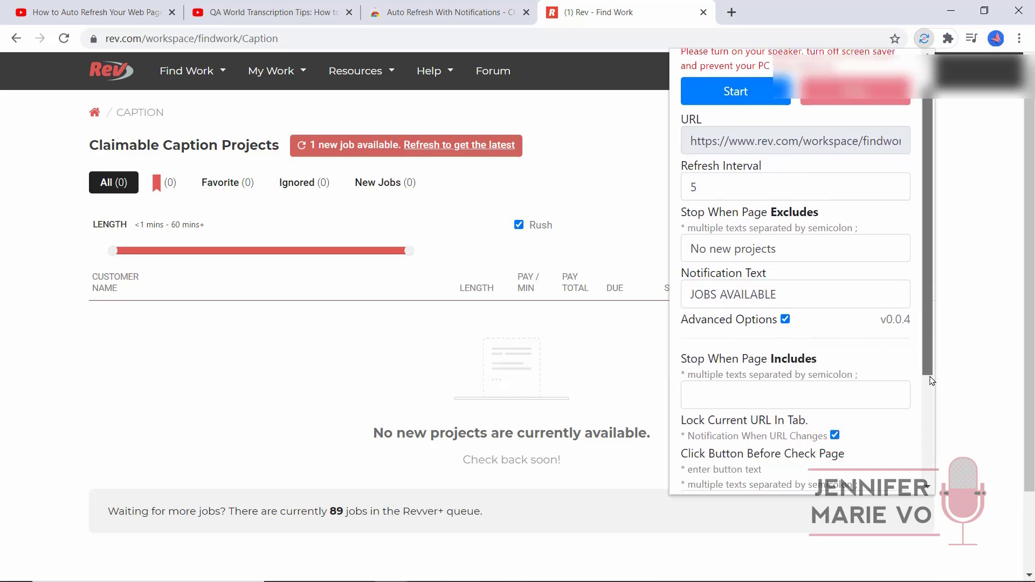
scroll(933, 381, down, 3)
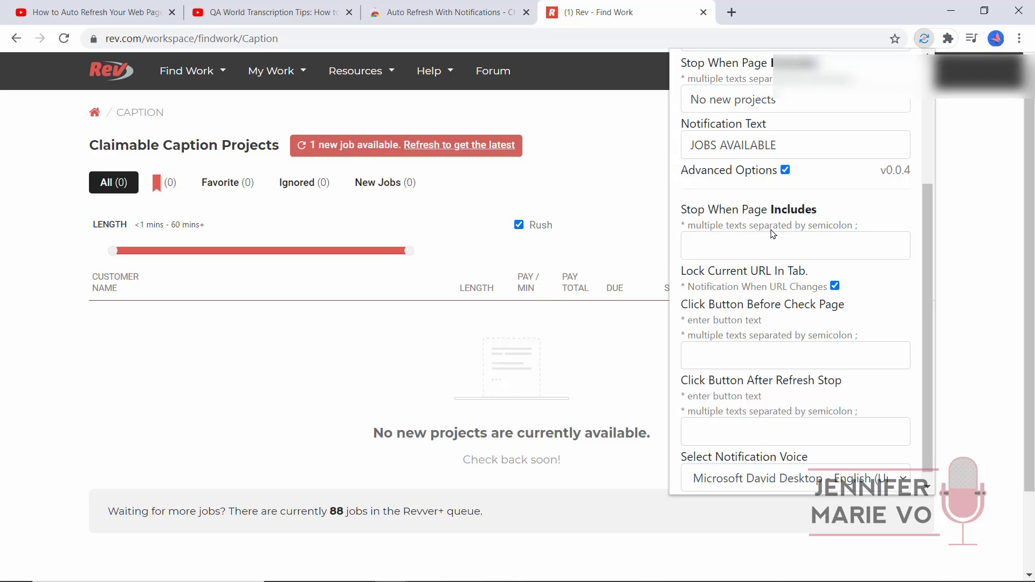
scroll(884, 454, down, 1)
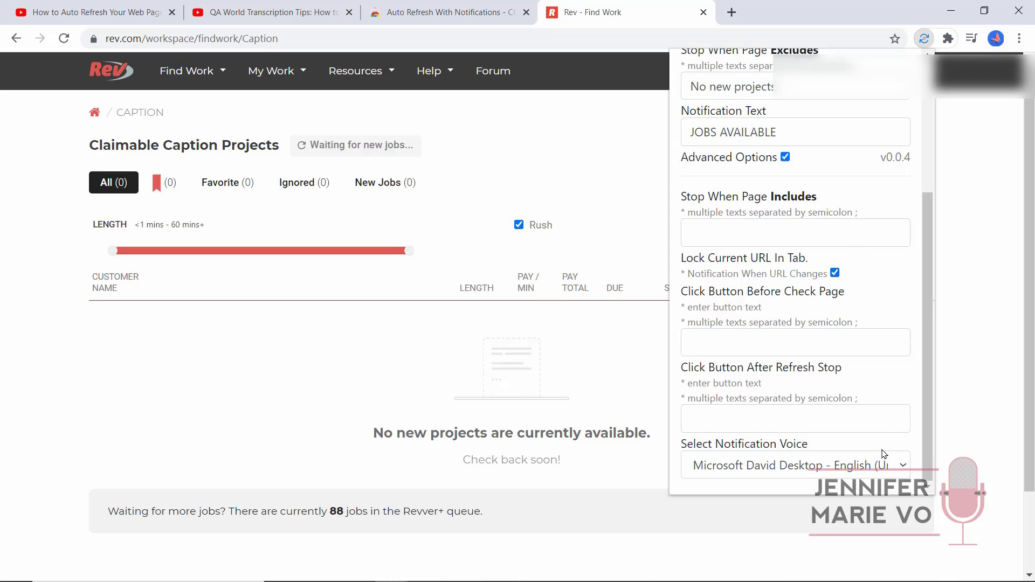
click(881, 465)
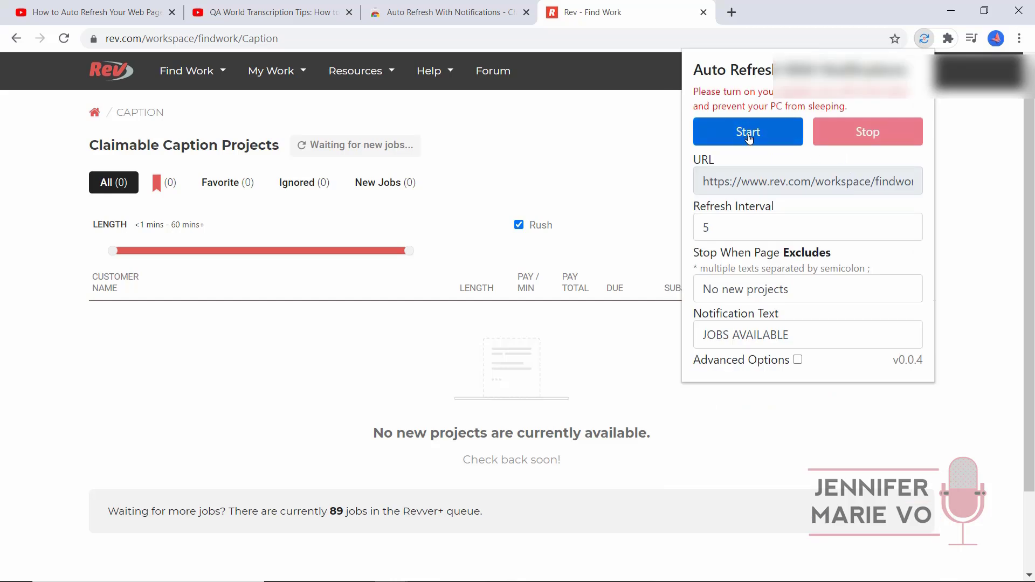
- Start auto-refreshing the Rev page and switch to the How to Auto Refresh video
click(749, 134)
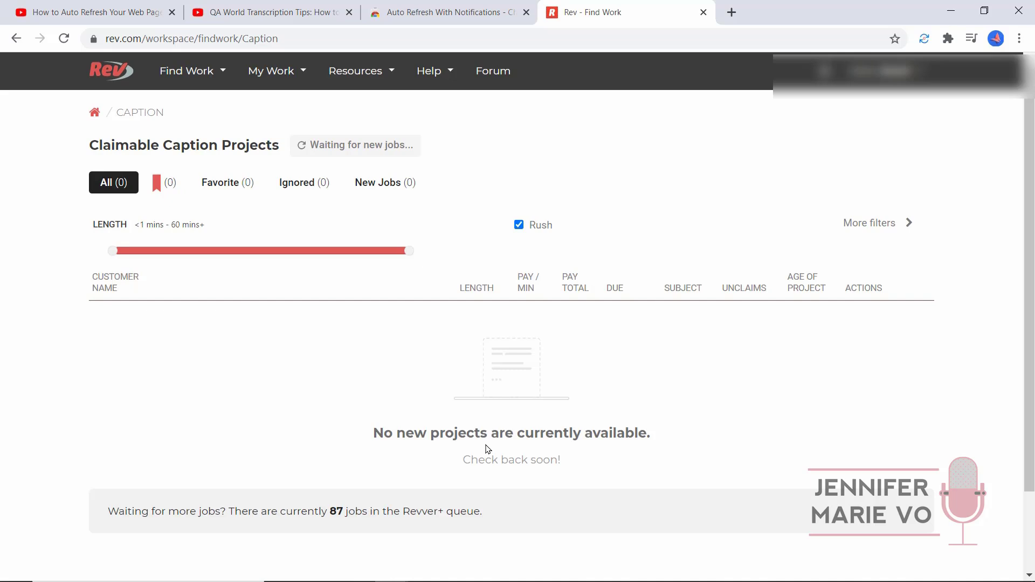
key(ctrl+shift+Tab)
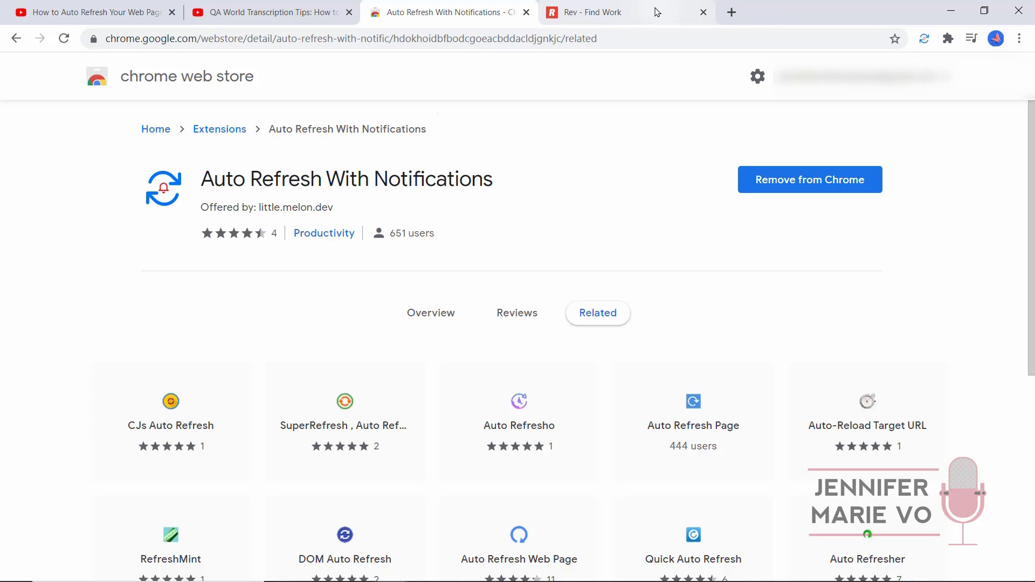
click(81, 5)
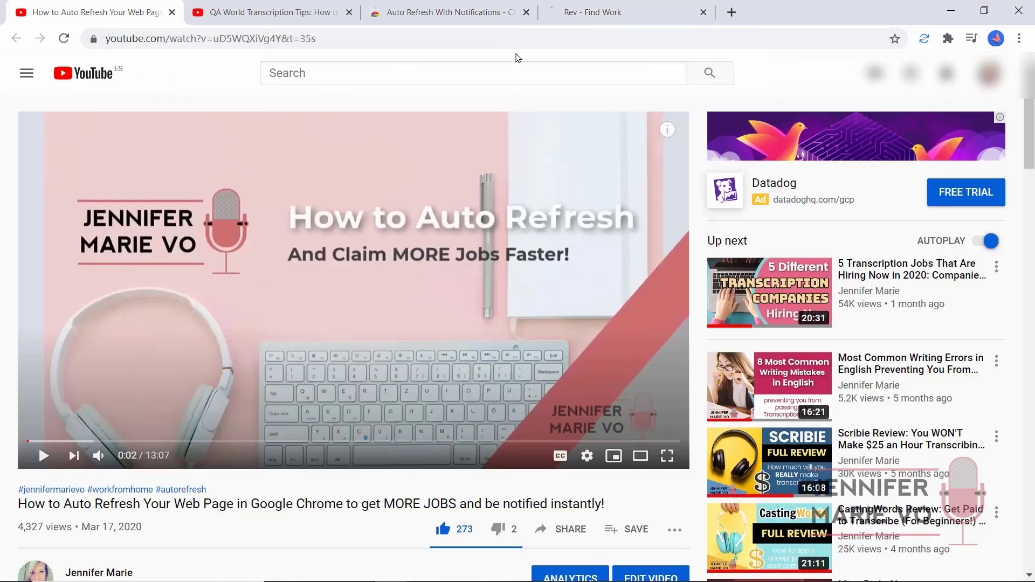
- Return to the Rev Find Work tab
click(601, 13)
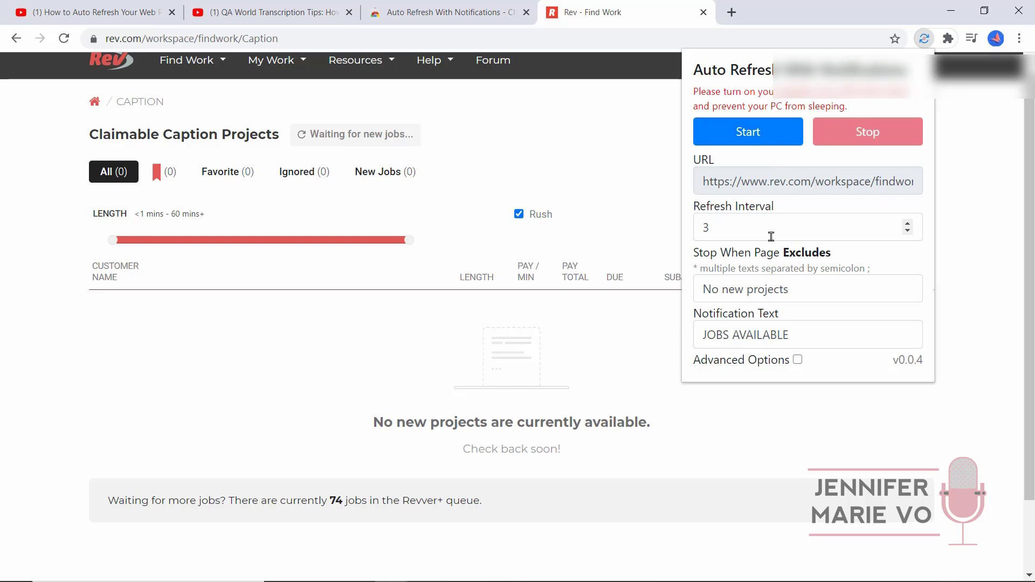
- Run auto-refresh on Rev until a job appears, then stop it and close the popup
click(777, 138)
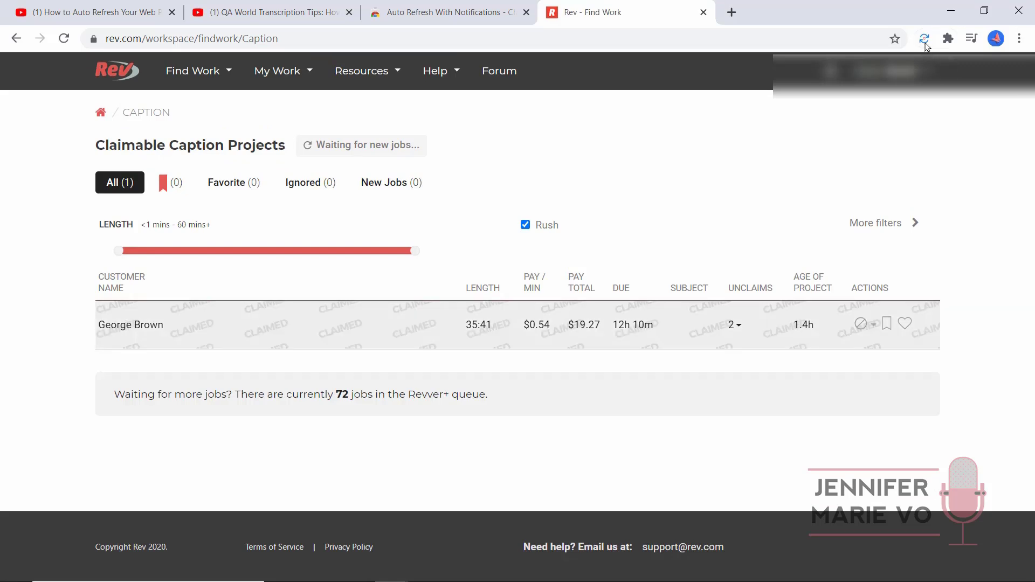
click(924, 39)
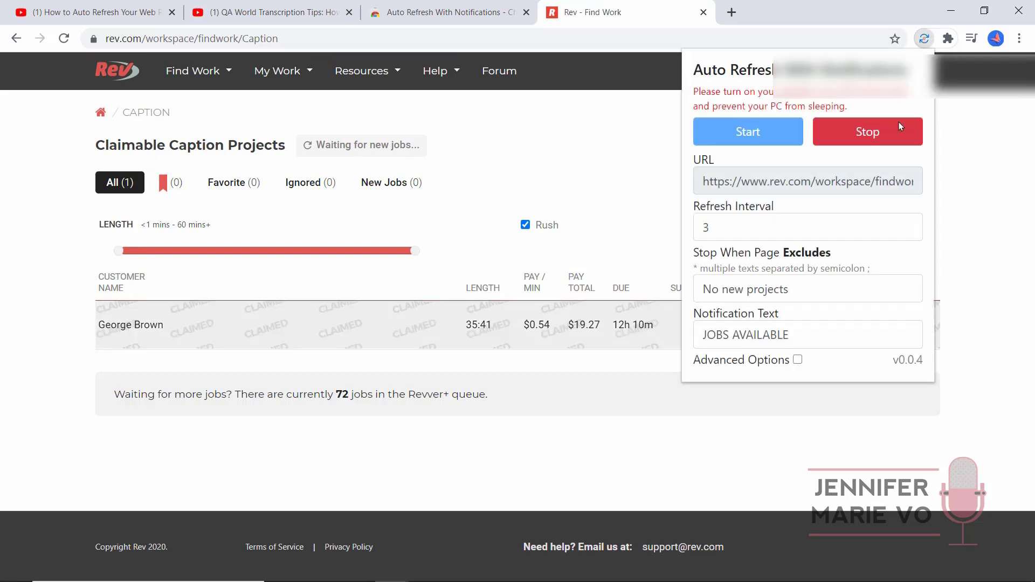
click(896, 137)
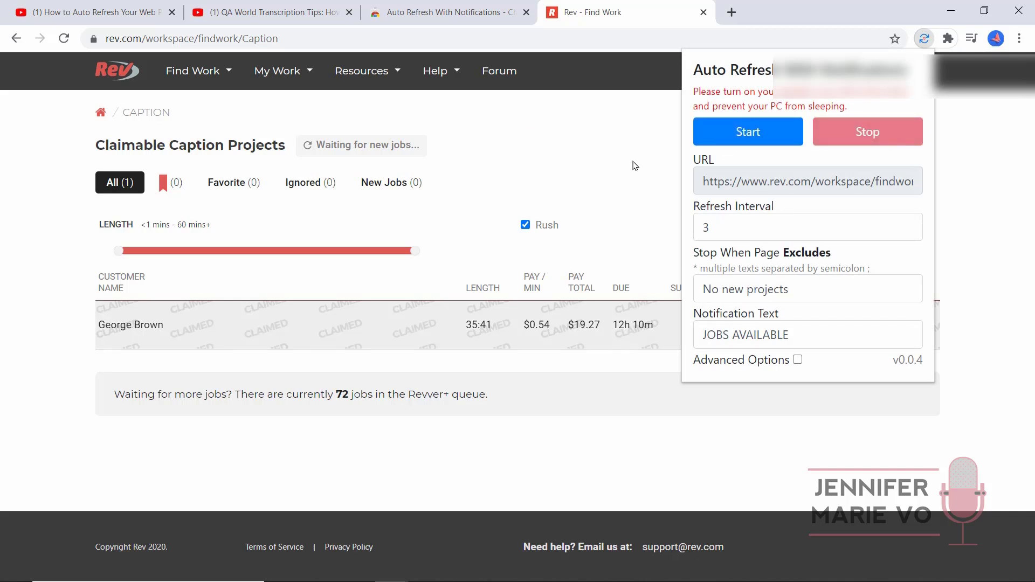
click(635, 166)
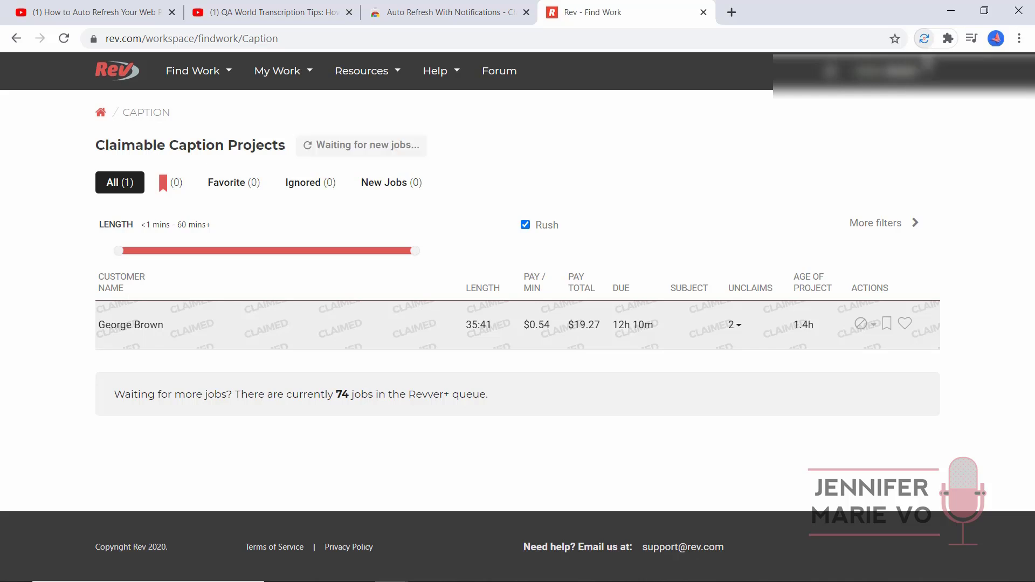
- Turn on advanced options and choose Google US English as the notification voice
click(924, 39)
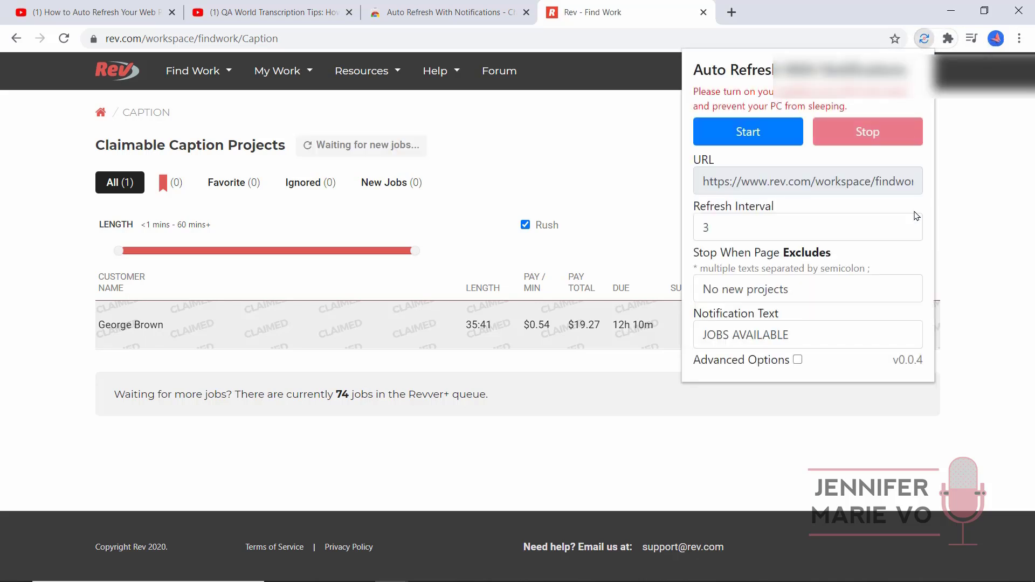
click(798, 360)
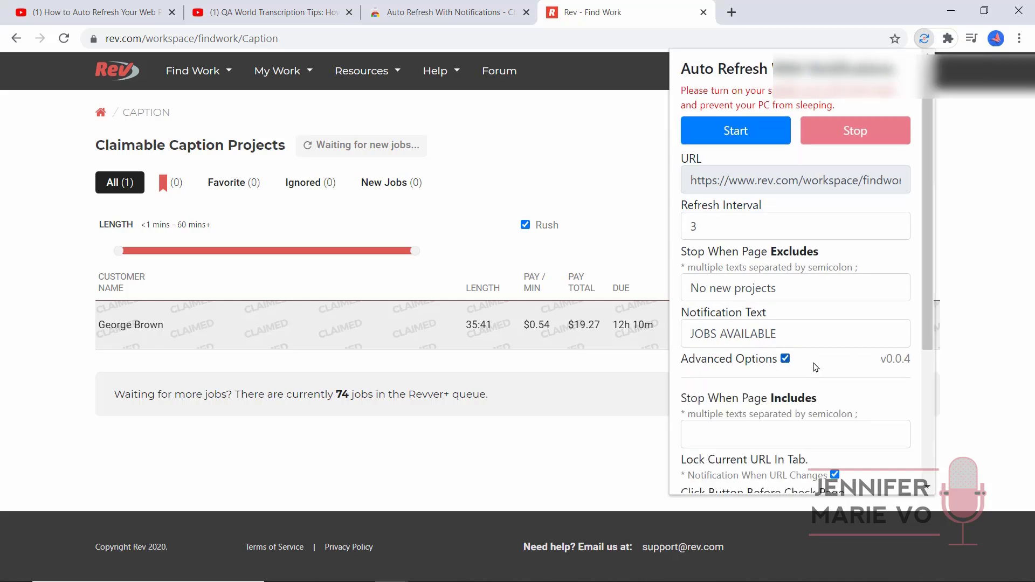
scroll(816, 367, down, 3)
scroll(816, 367, down, 1)
click(849, 464)
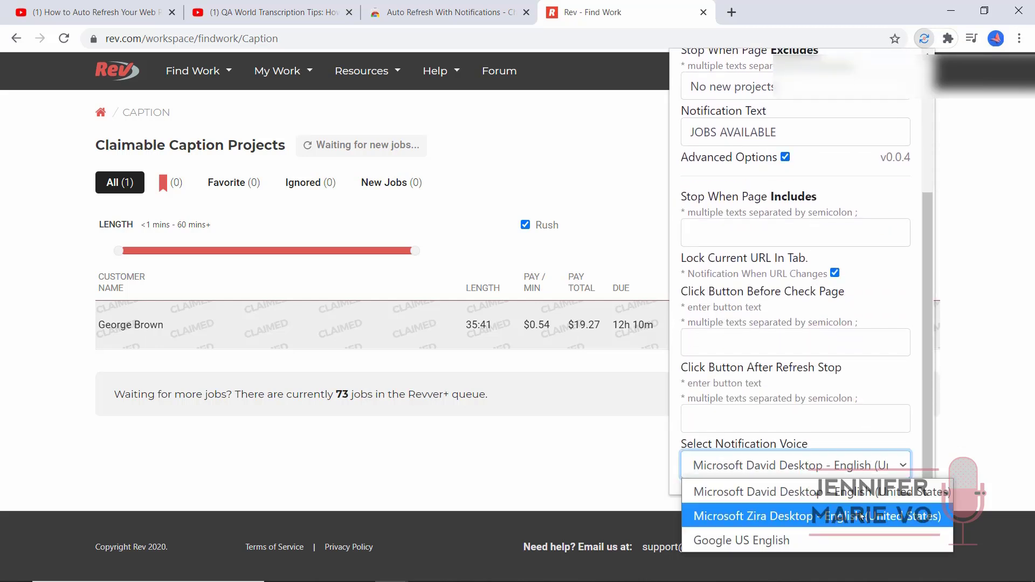
click(765, 516)
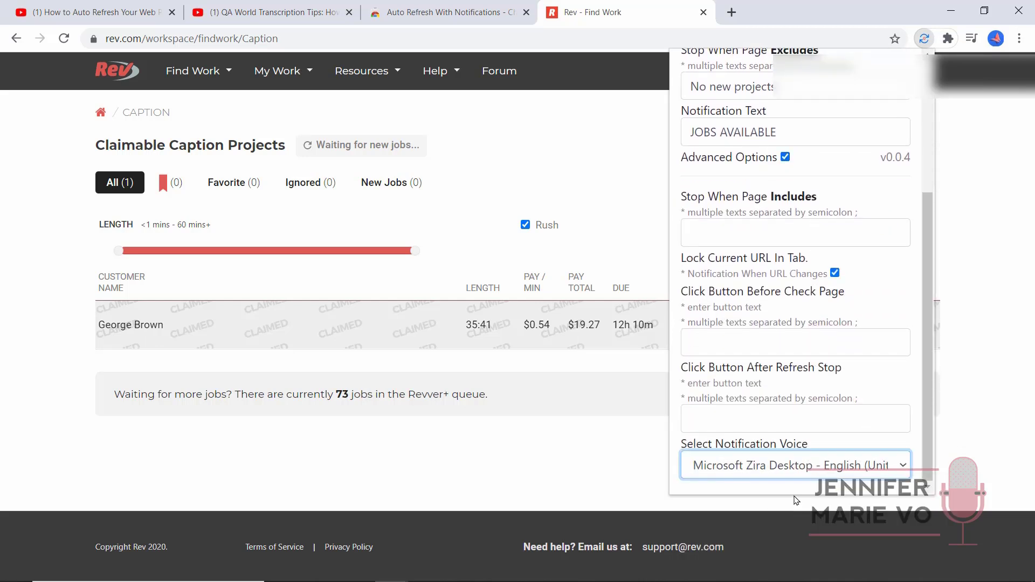
scroll(831, 351, up, 1)
scroll(832, 351, up, 4)
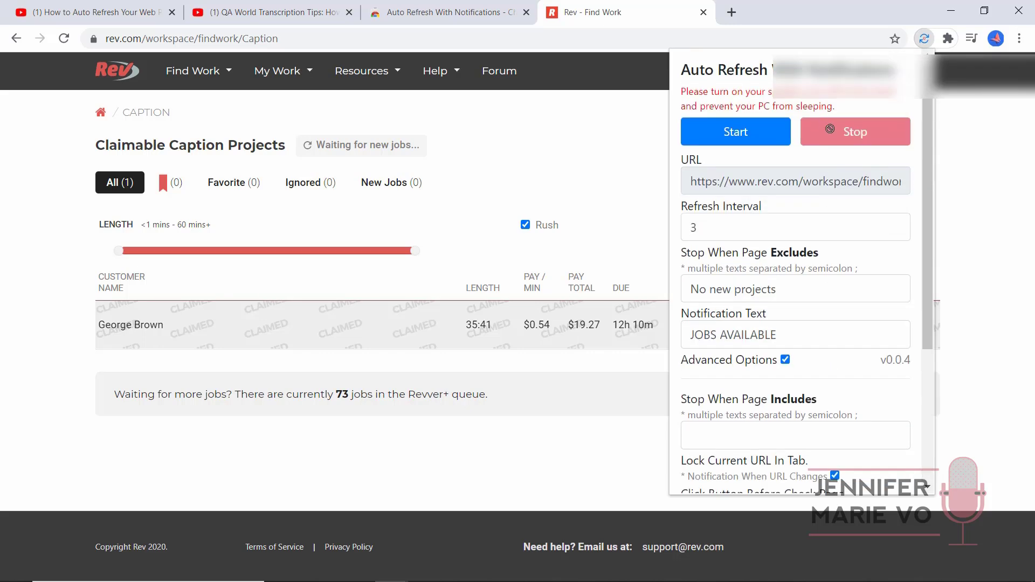
scroll(834, 421, down, 4)
click(841, 473)
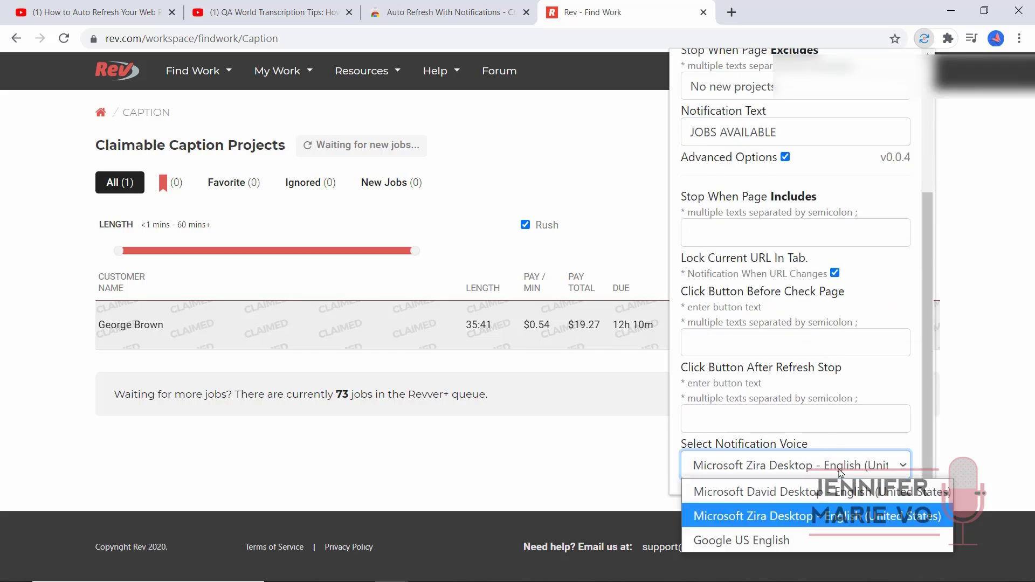
click(812, 543)
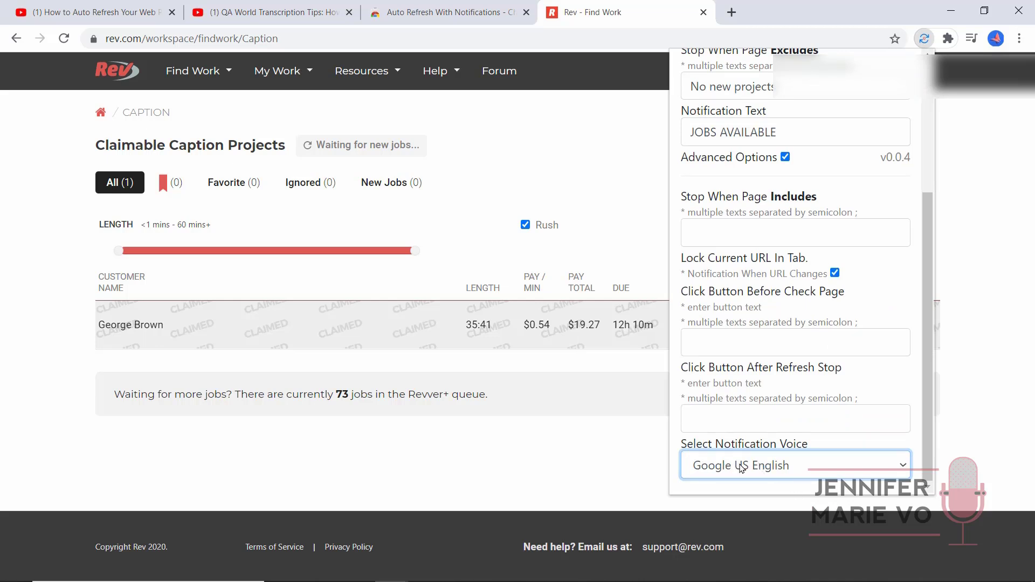
scroll(809, 405, up, 4)
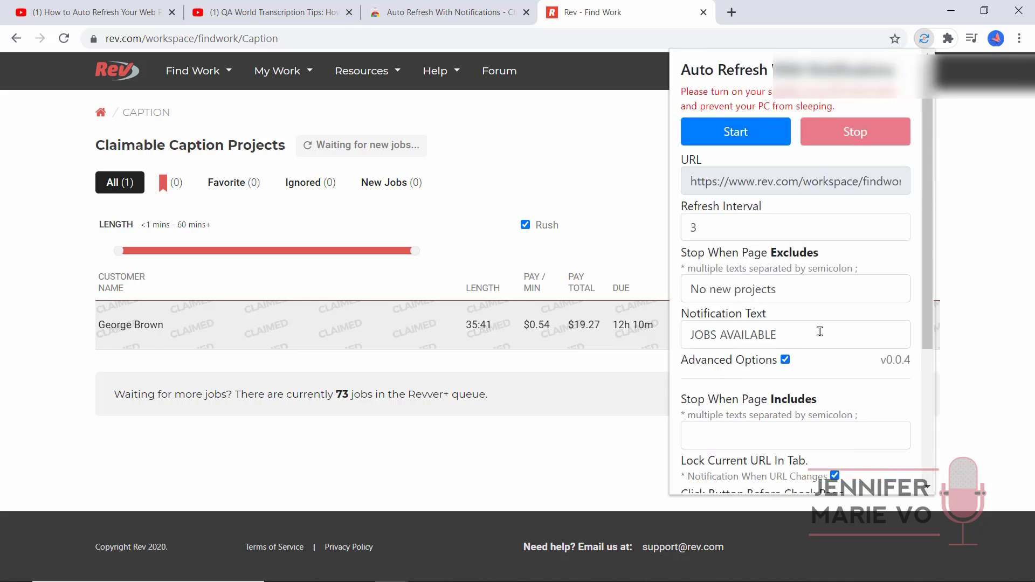
- Change the notification text to 'RUN TO YOUR COMPUTER' and start refreshing
triple_click(820, 333)
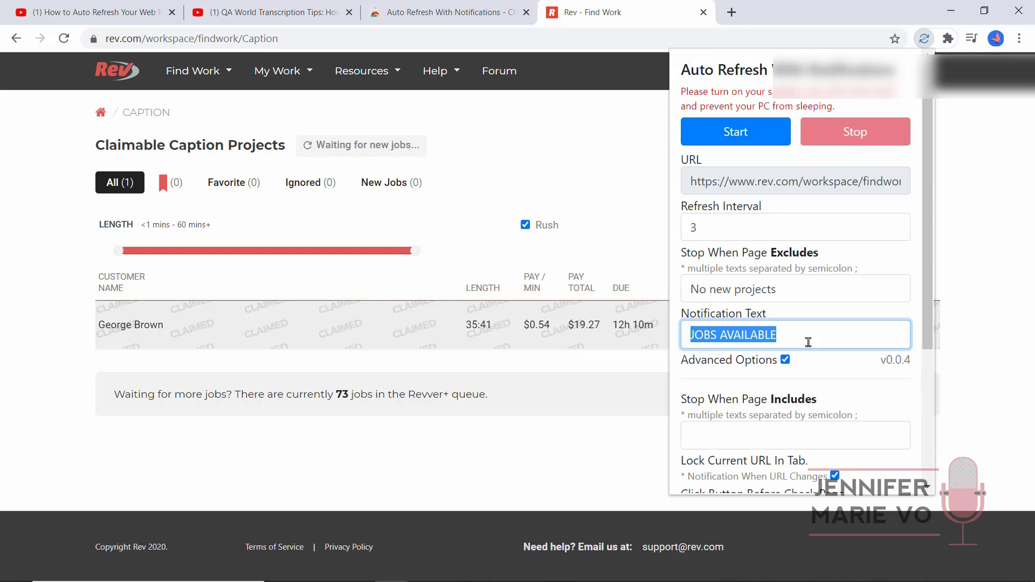
text(RUN TO YOUR)
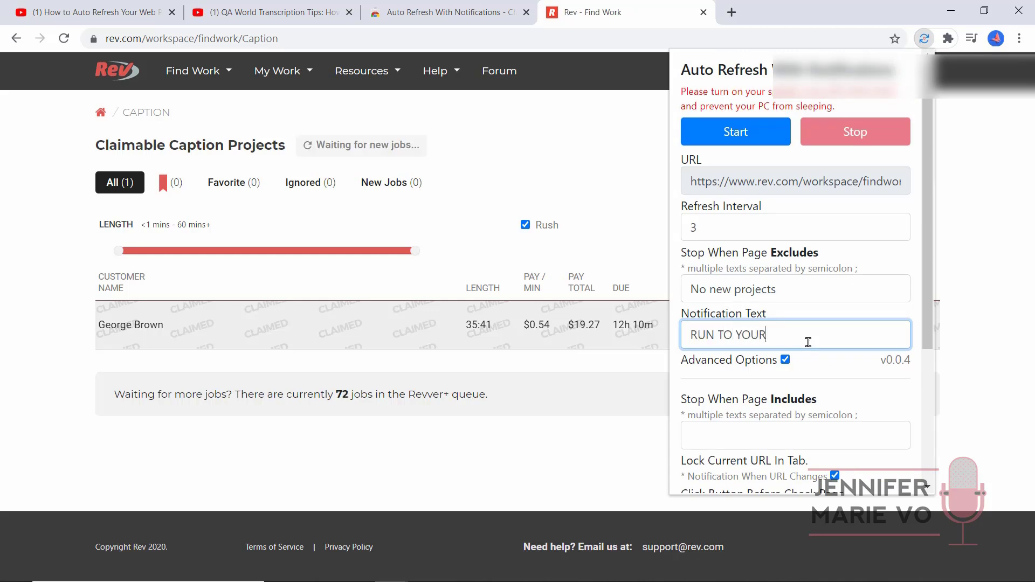
text( COMPUTER)
click(732, 128)
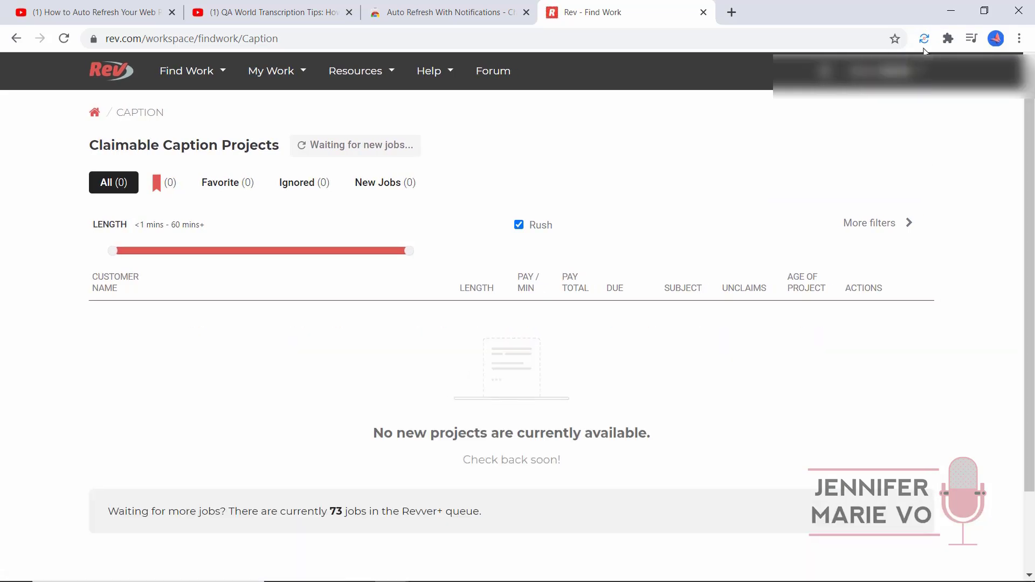
- Set the refresh interval to 1 second and restart auto-refreshing
click(924, 39)
double_click(727, 236)
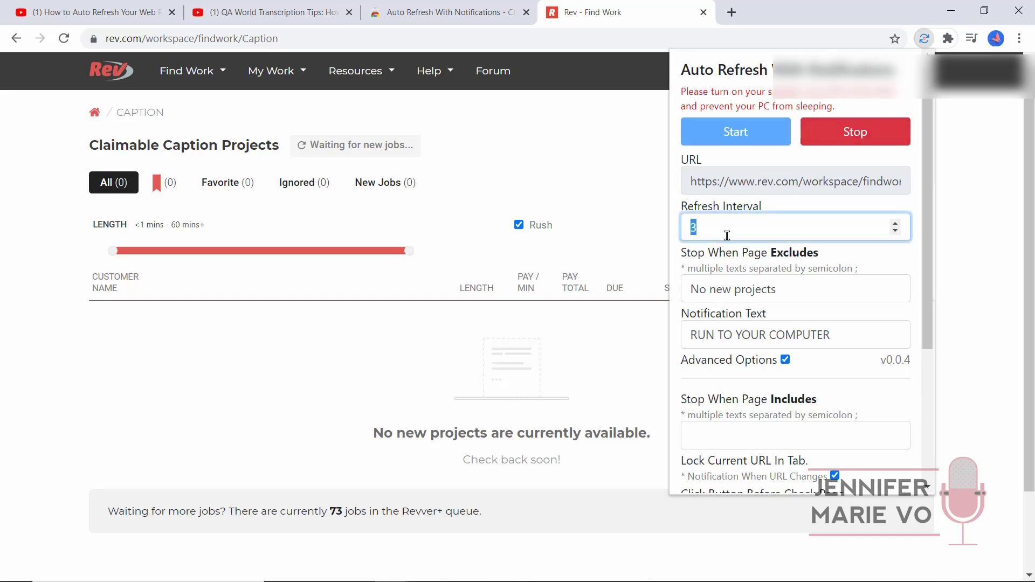
text(1)
click(901, 286)
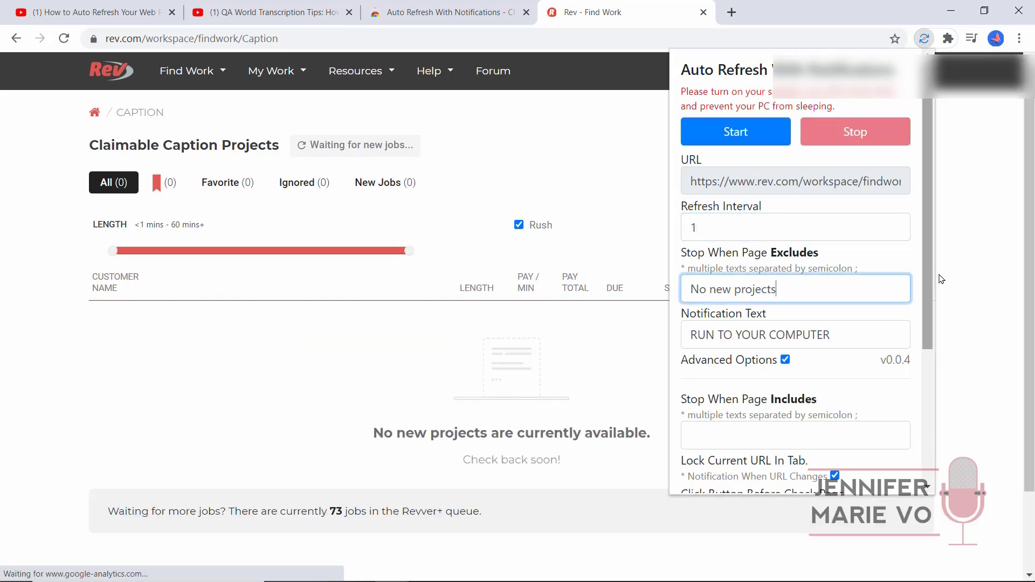
click(777, 141)
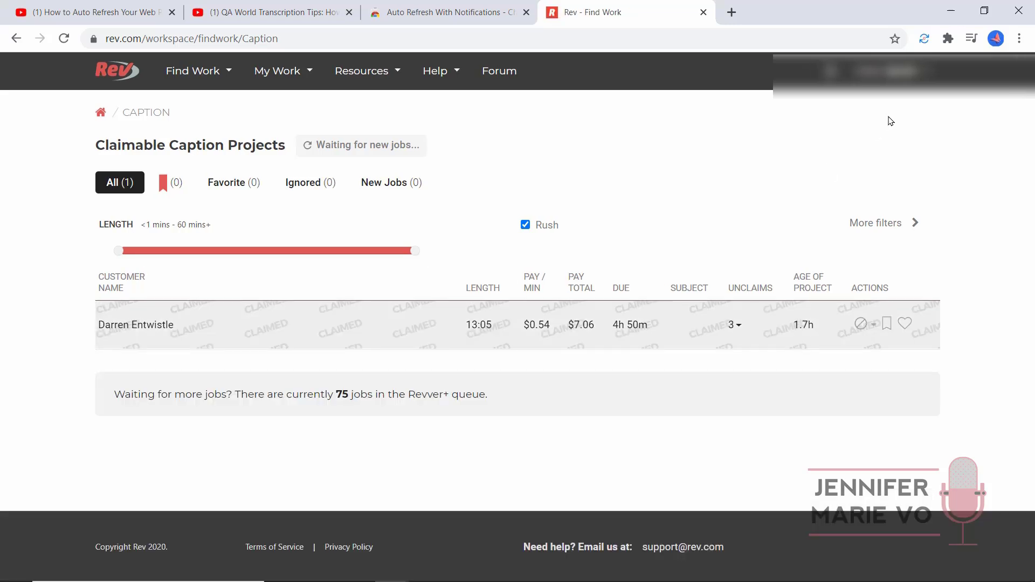
- Review the Auto Refresh With Notifications popup settings down the list, then dismiss the popup
click(924, 39)
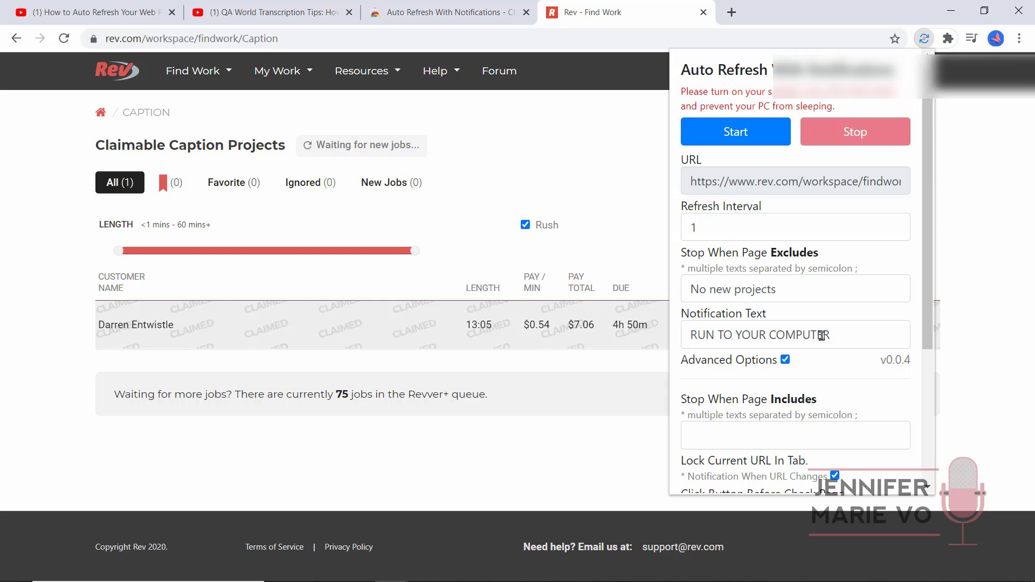
scroll(738, 380, down, 1)
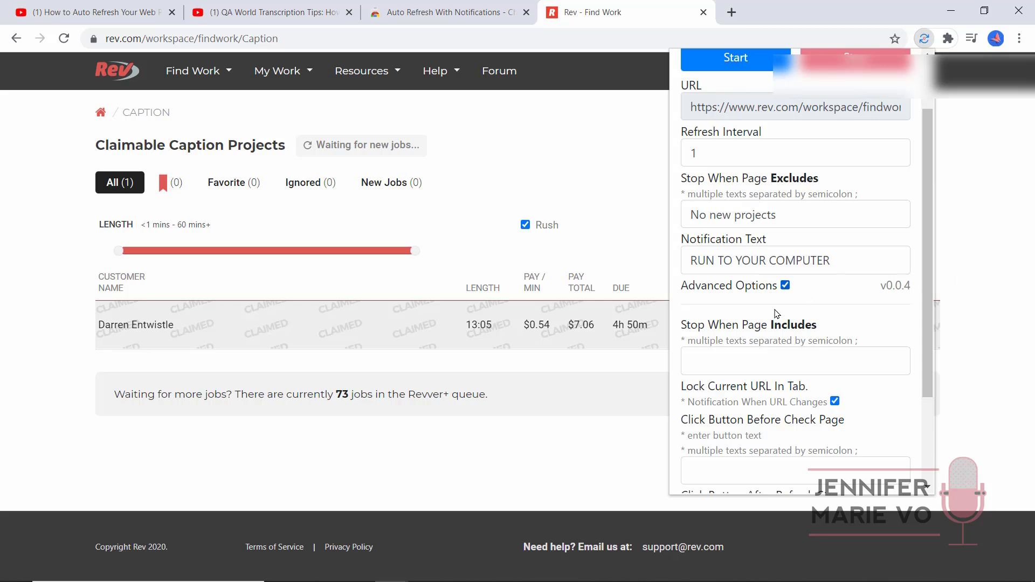
click(647, 302)
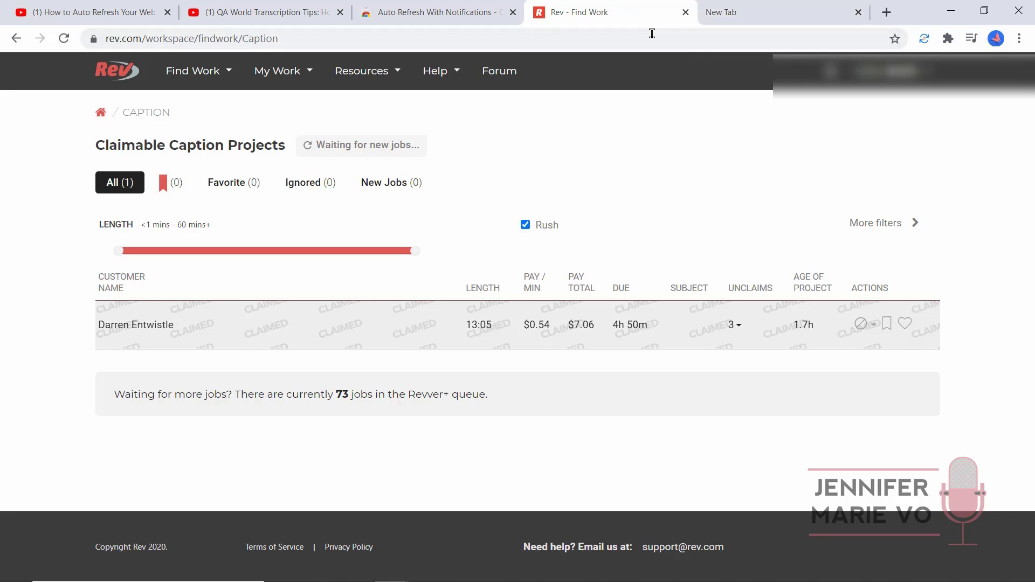
- Switch to the empty new tab, then back to the Rev Find Work tab
click(775, 9)
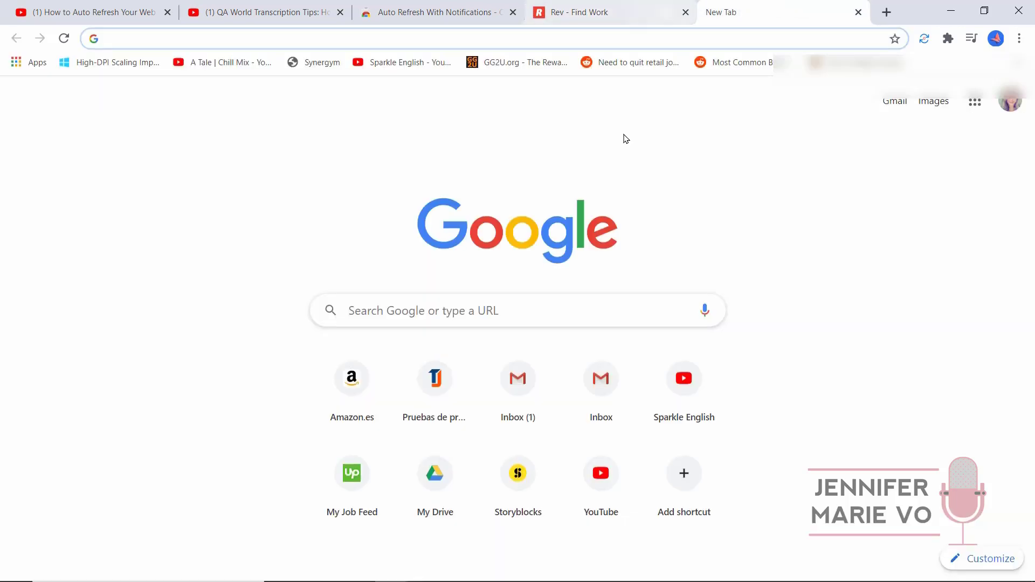
key(ctrl+shift+Tab)
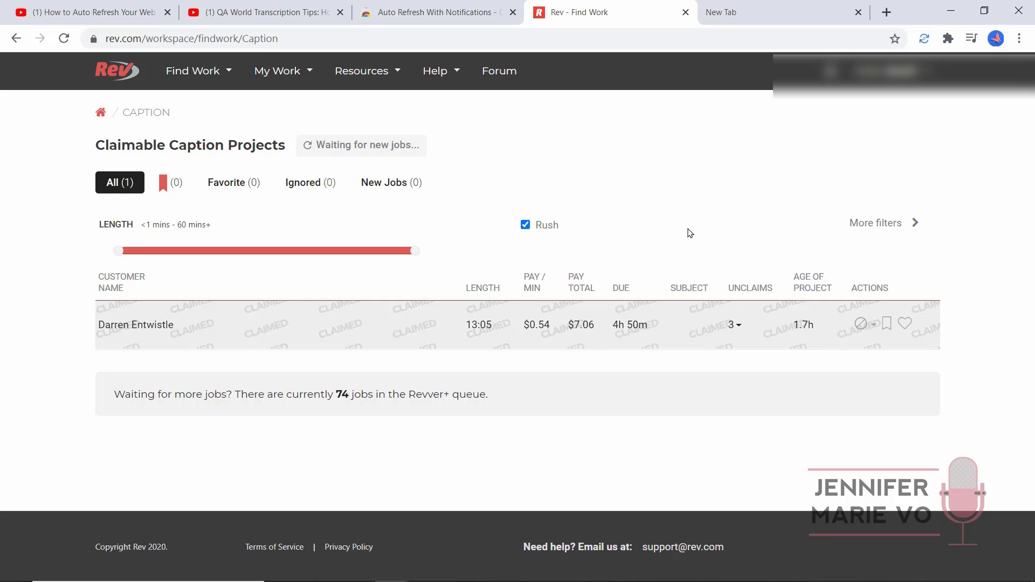
click(442, 11)
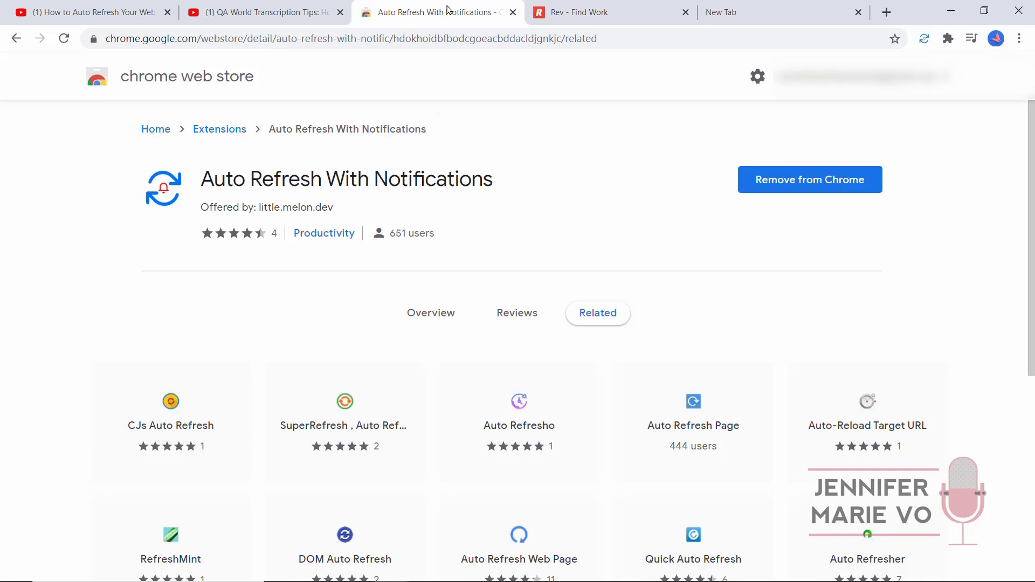